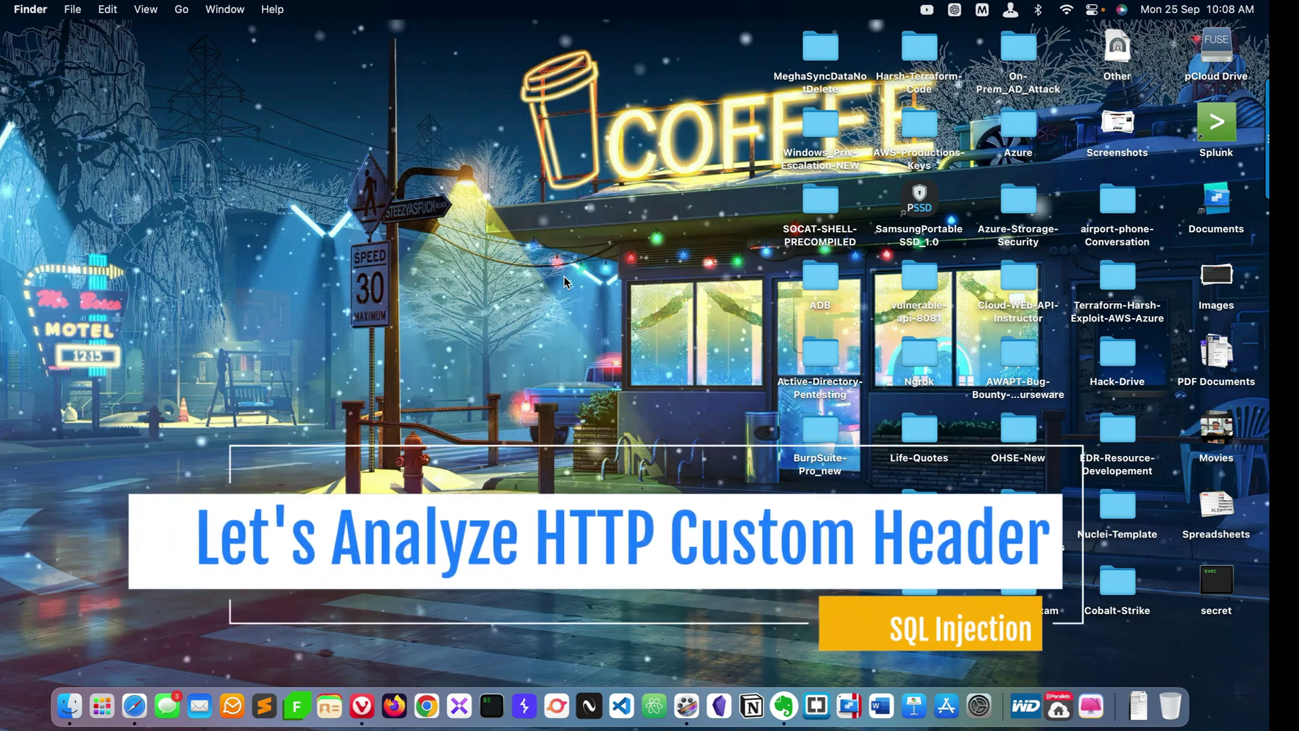
Switch spaces to the SQL injection note, briefly back to the desktop, then return to the note
{"action": "key", "text": "ctrl+Right"}
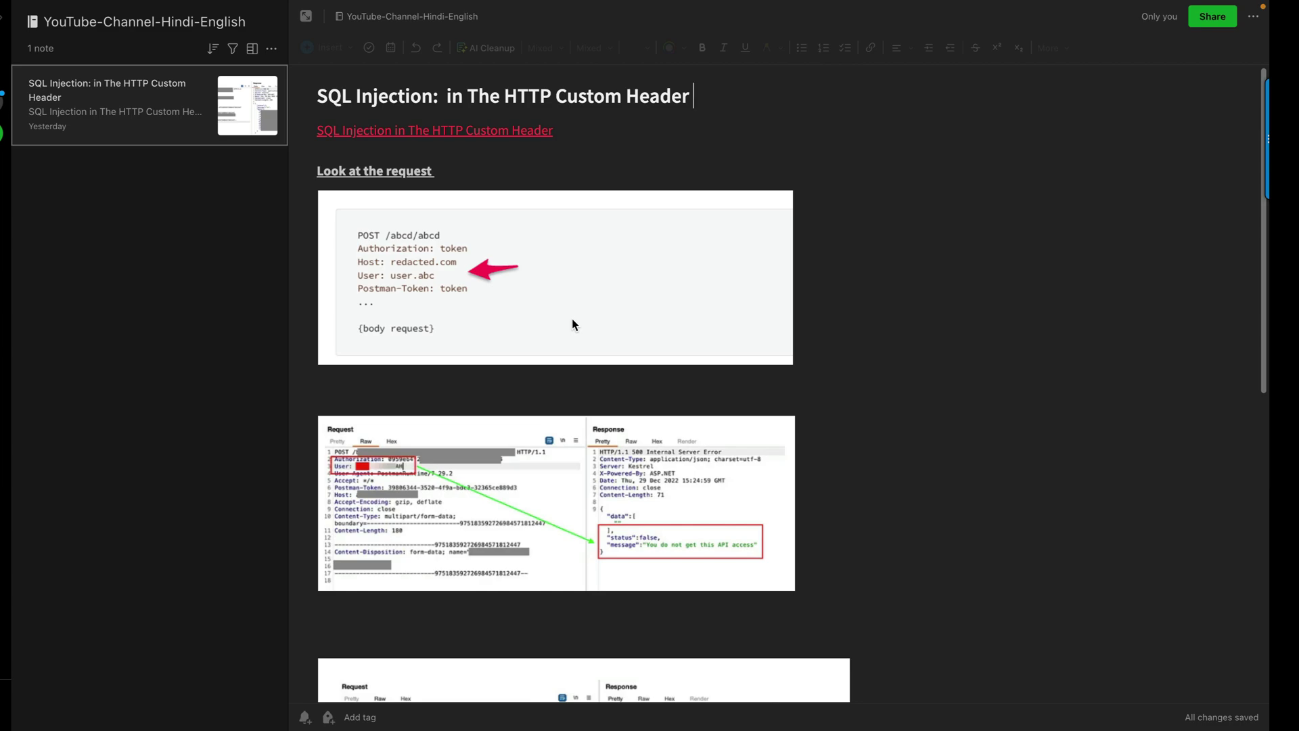
{"action": "key", "text": "ctrl+Left"}
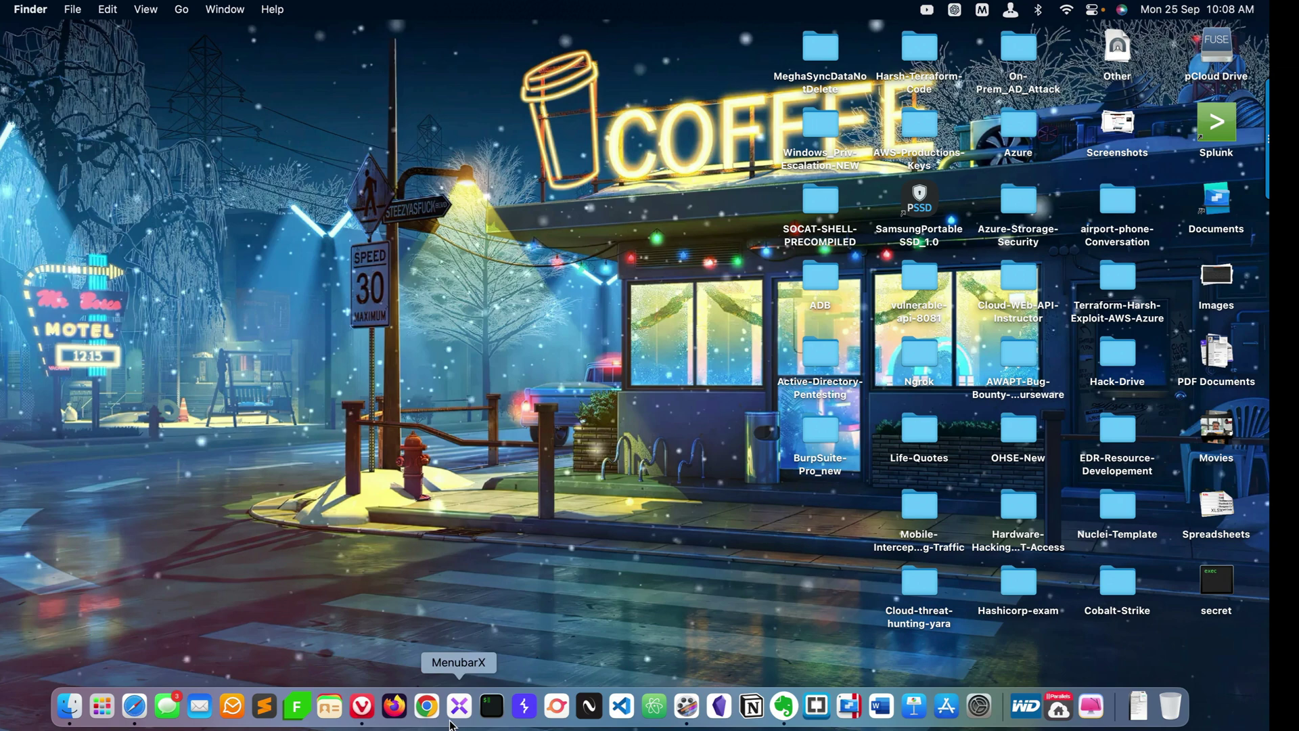
{"action": "left_click", "coordinate": [526, 706]}
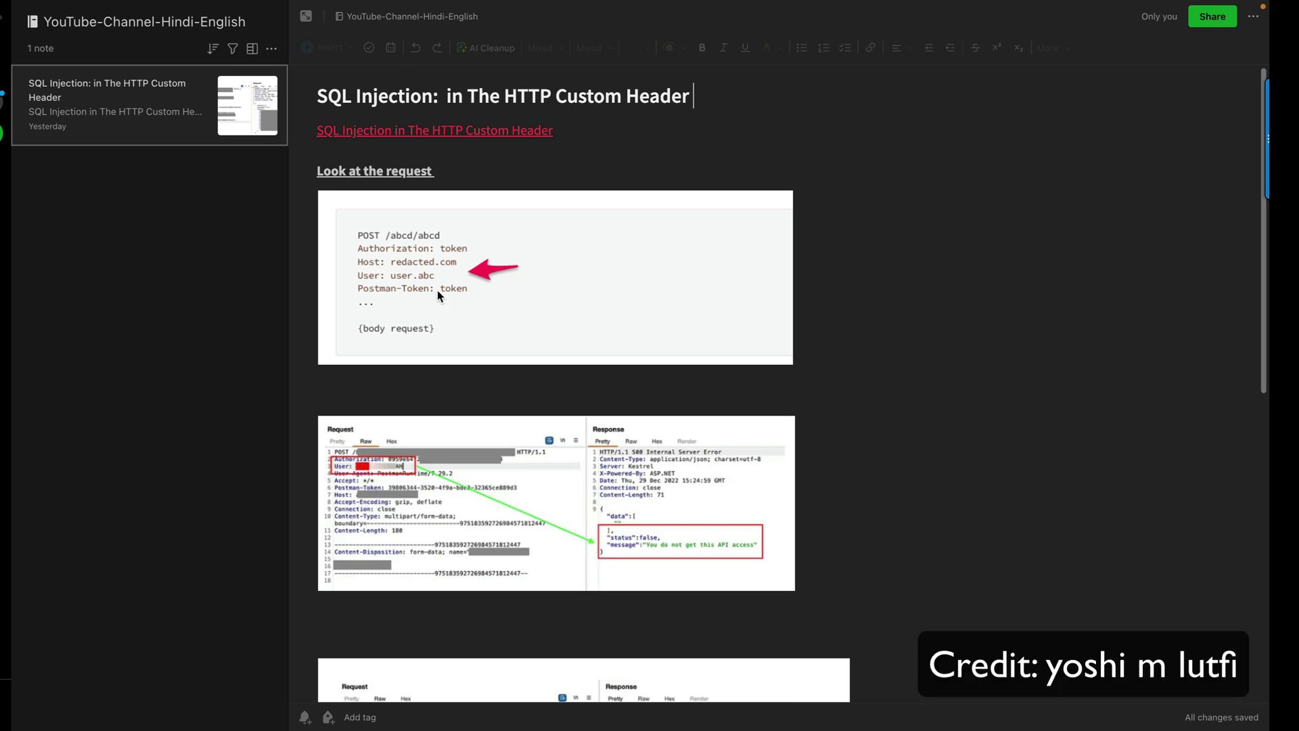
{"action": "scroll", "coordinate": [438, 296], "scroll_direction": "down", "scroll_amount": 2}
{"action": "scroll", "coordinate": [439, 296], "scroll_direction": "down", "scroll_amount": 3}
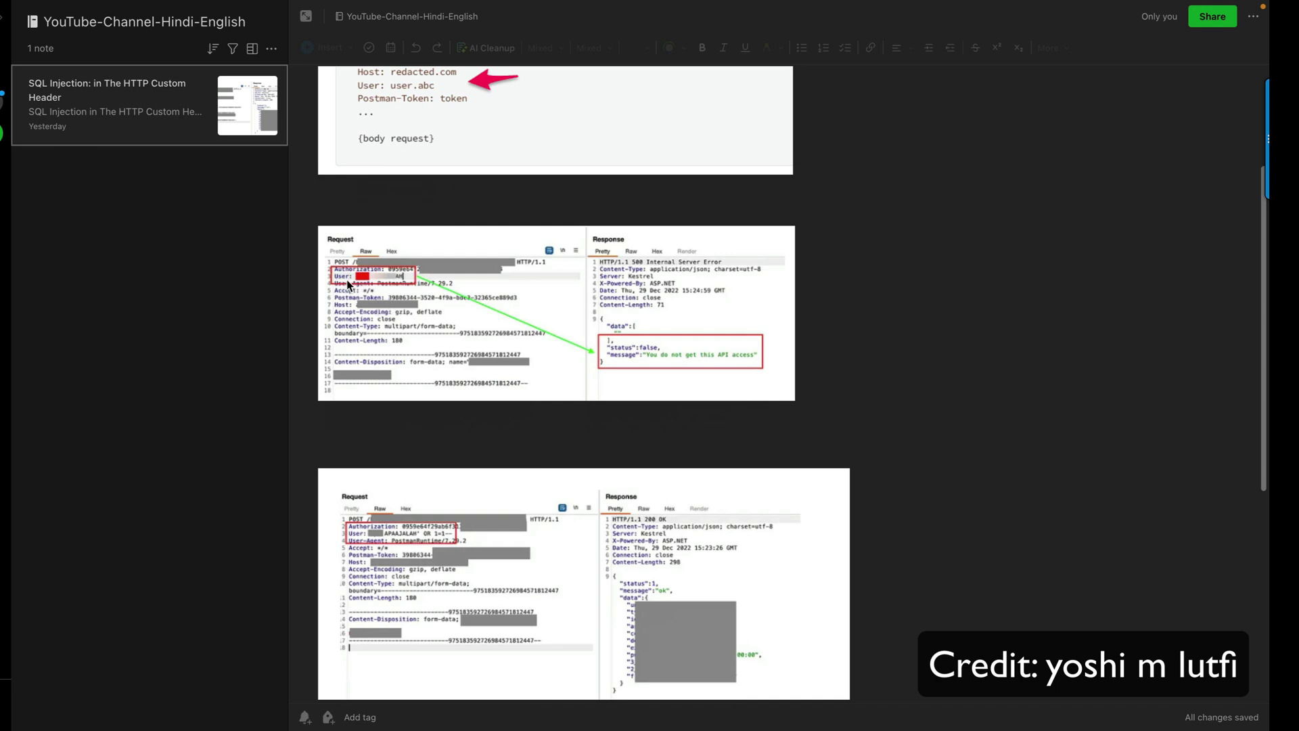
{"action": "scroll", "coordinate": [346, 284], "scroll_direction": "up", "scroll_amount": 1}
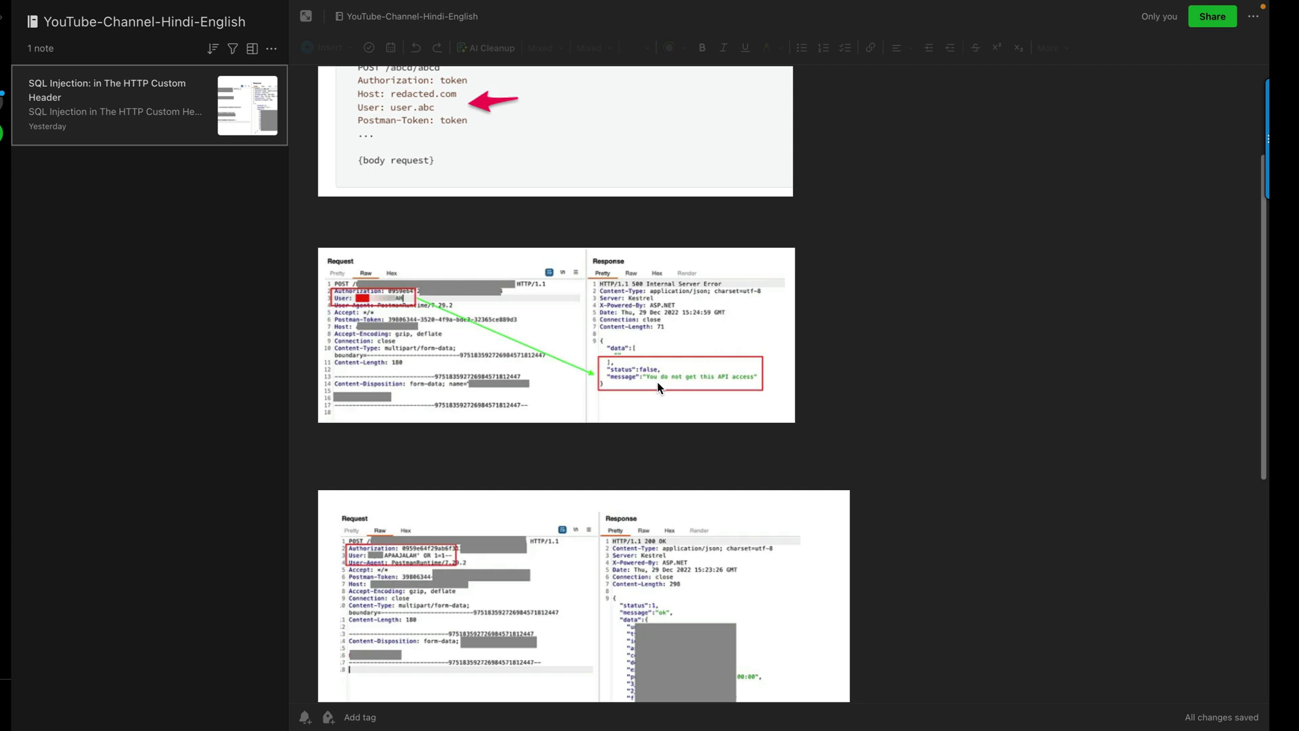
{"action": "scroll", "coordinate": [657, 382], "scroll_direction": "down", "scroll_amount": 3}
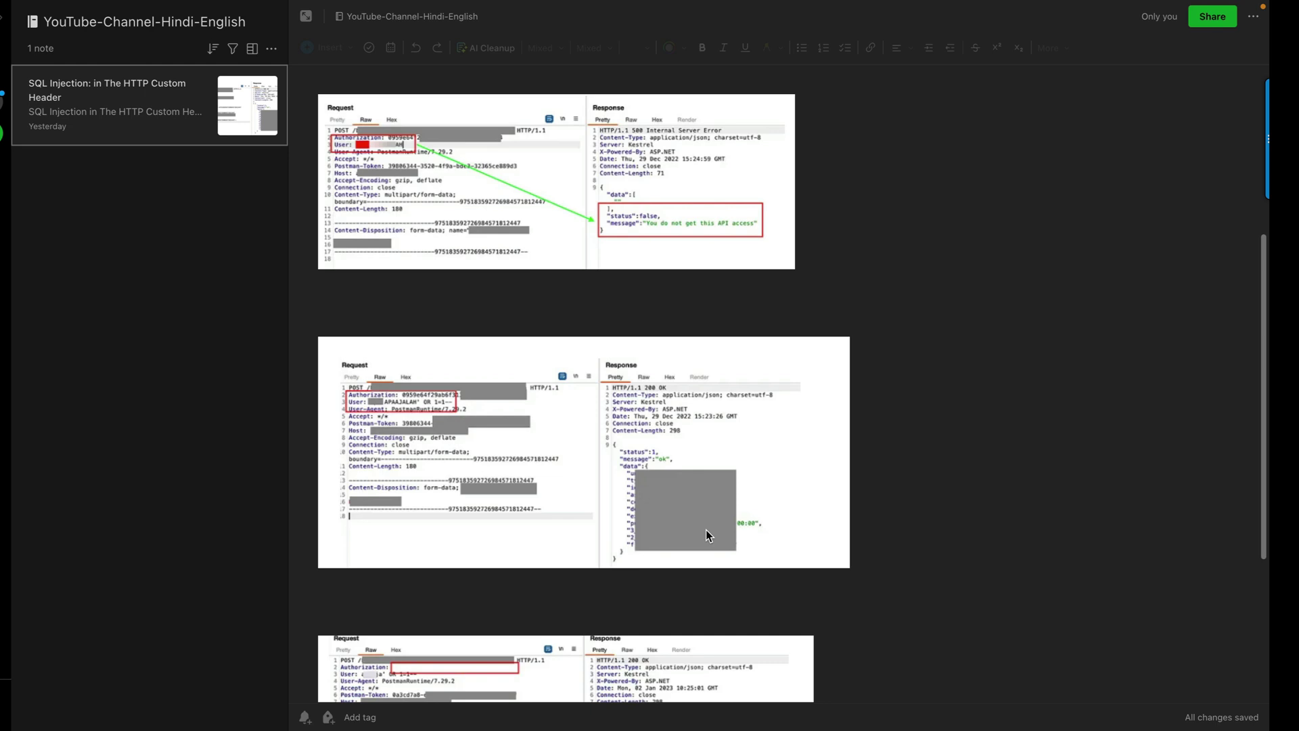
{"action": "scroll", "coordinate": [392, 224], "scroll_direction": "up", "scroll_amount": 4}
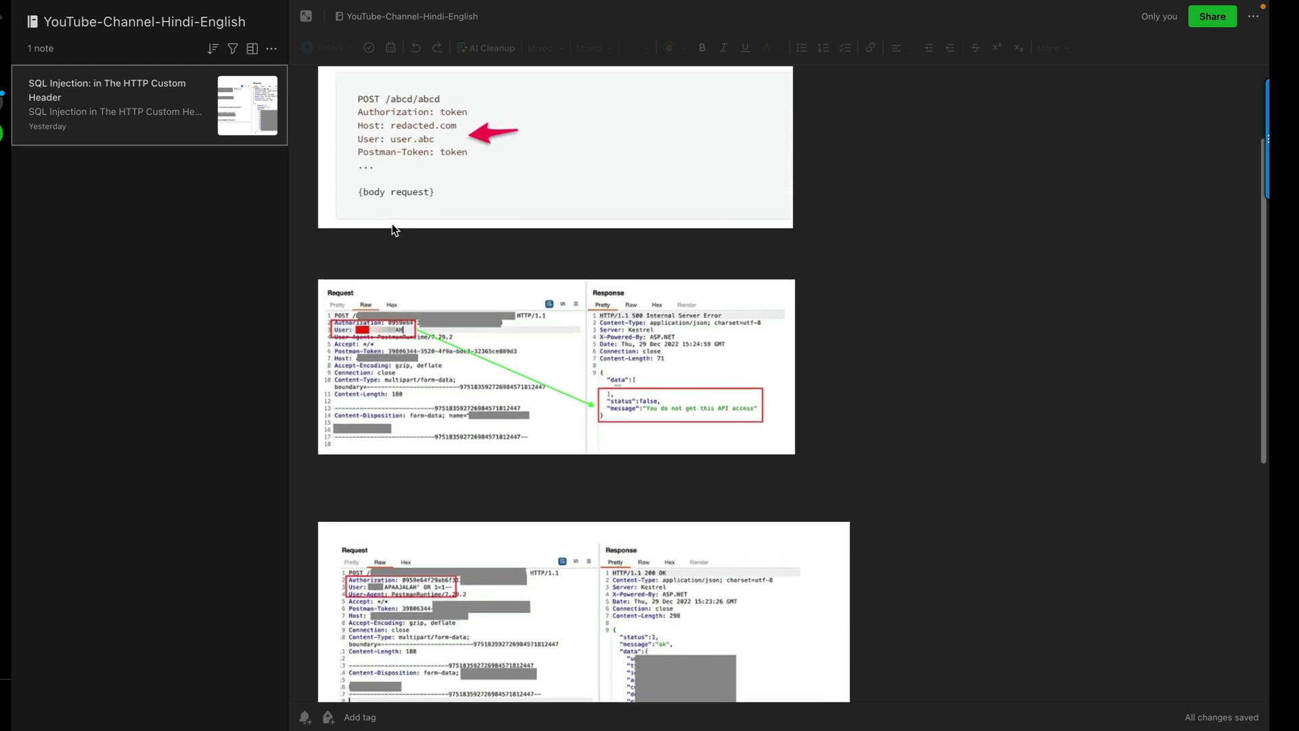
{"action": "scroll", "coordinate": [393, 223], "scroll_direction": "up", "scroll_amount": 2}
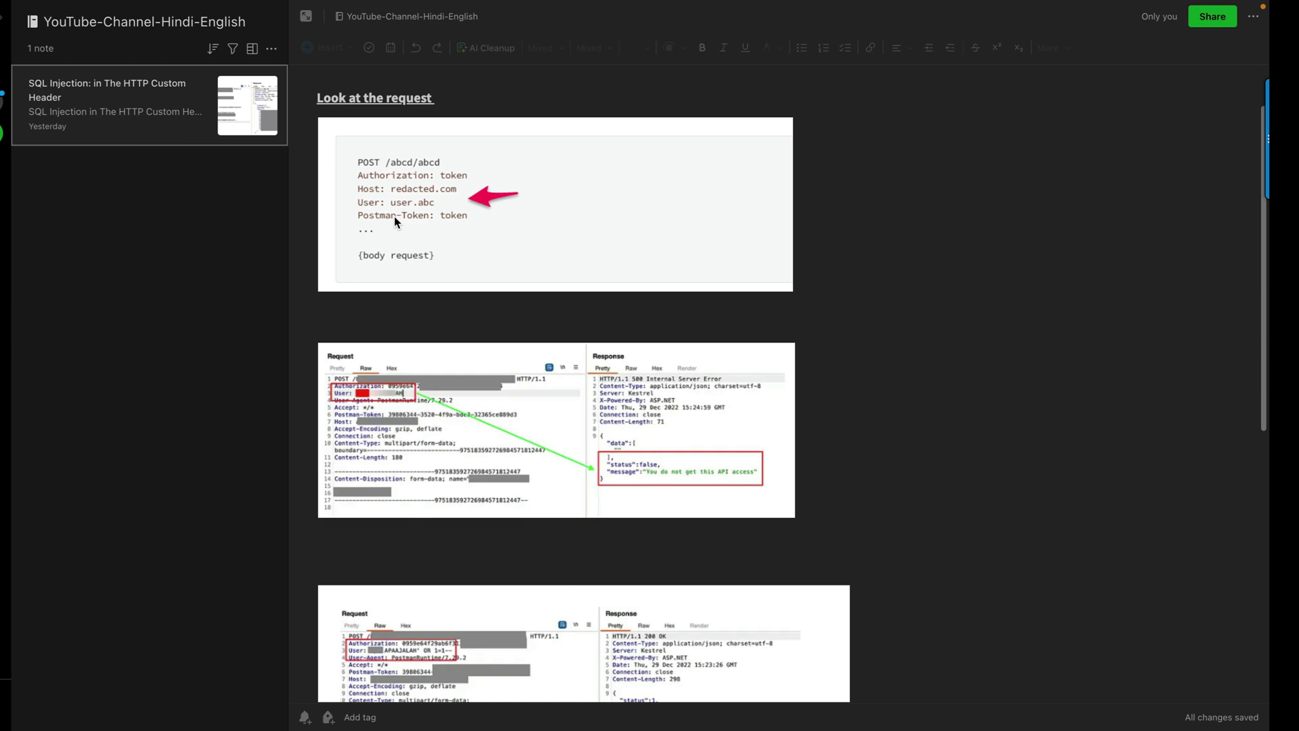
{"action": "scroll", "coordinate": [396, 222], "scroll_direction": "down", "scroll_amount": 5}
{"action": "scroll", "coordinate": [396, 221], "scroll_direction": "down", "scroll_amount": 5}
{"action": "scroll", "coordinate": [396, 222], "scroll_direction": "down", "scroll_amount": 3}
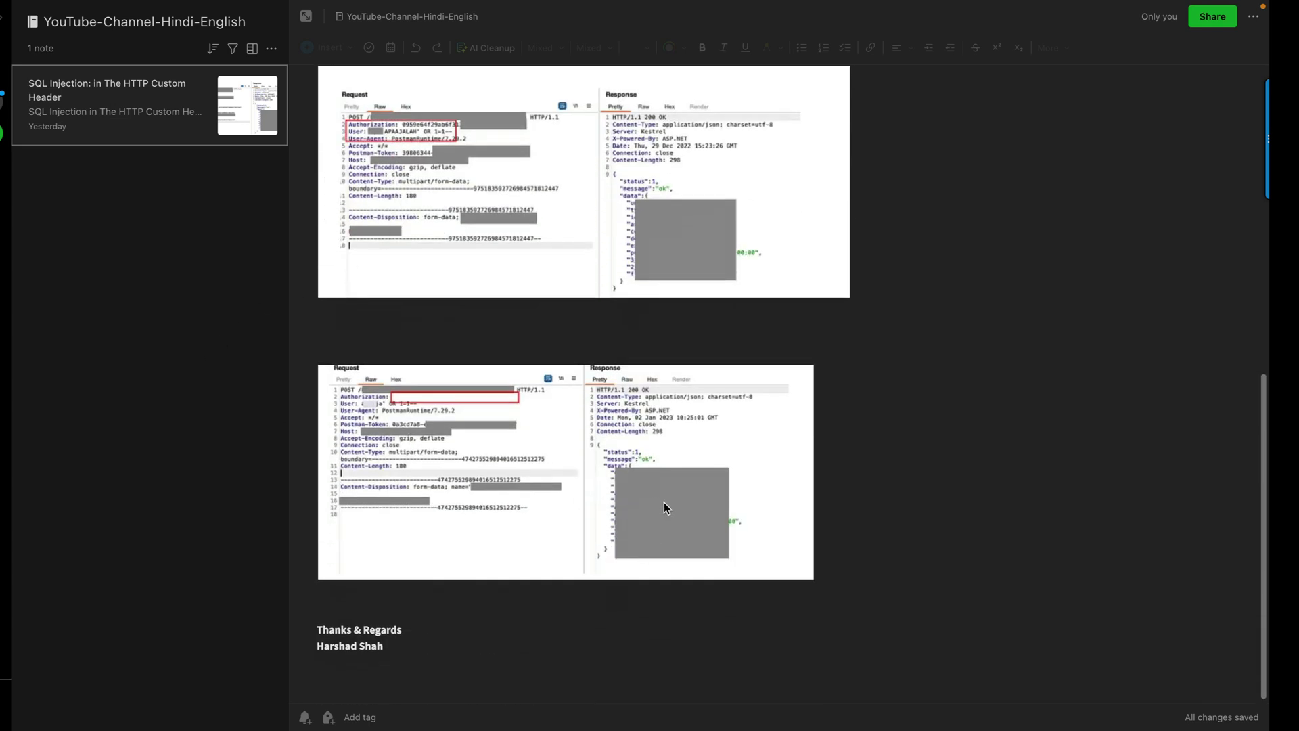
{"action": "scroll", "coordinate": [664, 498], "scroll_direction": "up", "scroll_amount": 3}
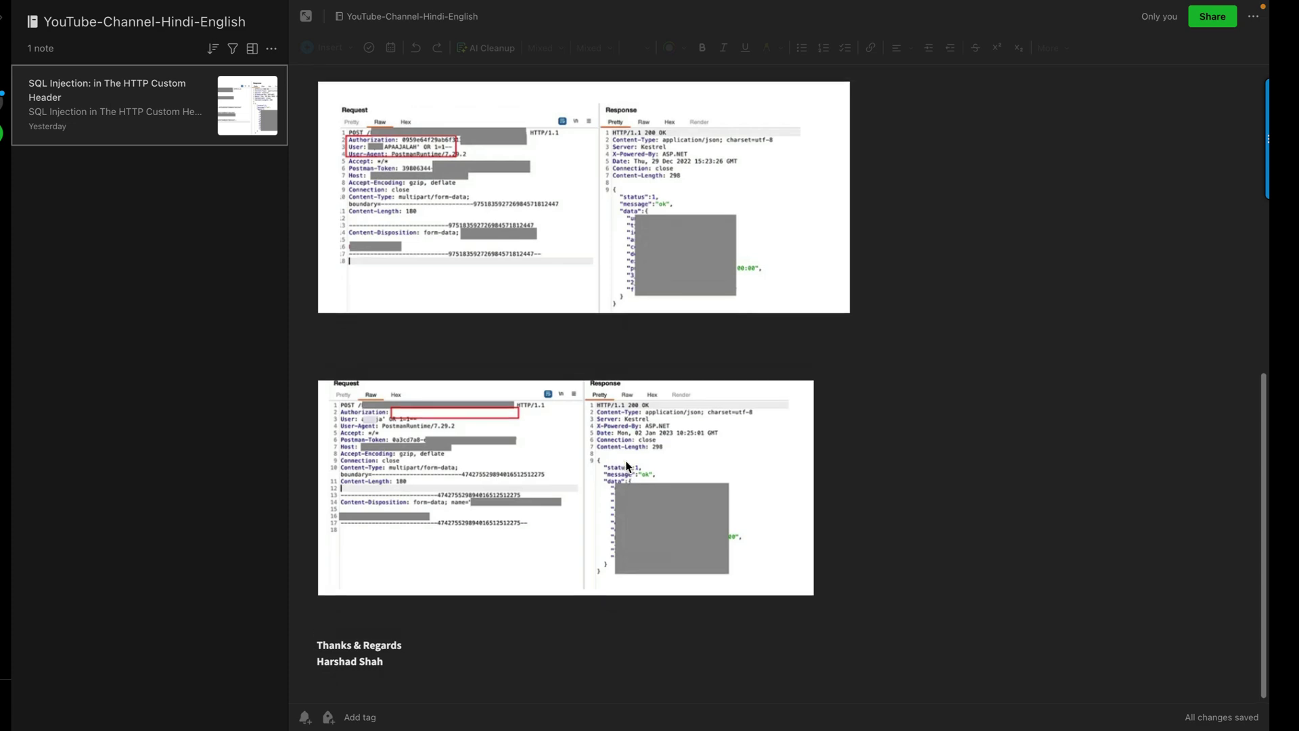
{"action": "scroll", "coordinate": [664, 499], "scroll_direction": "up", "scroll_amount": 10}
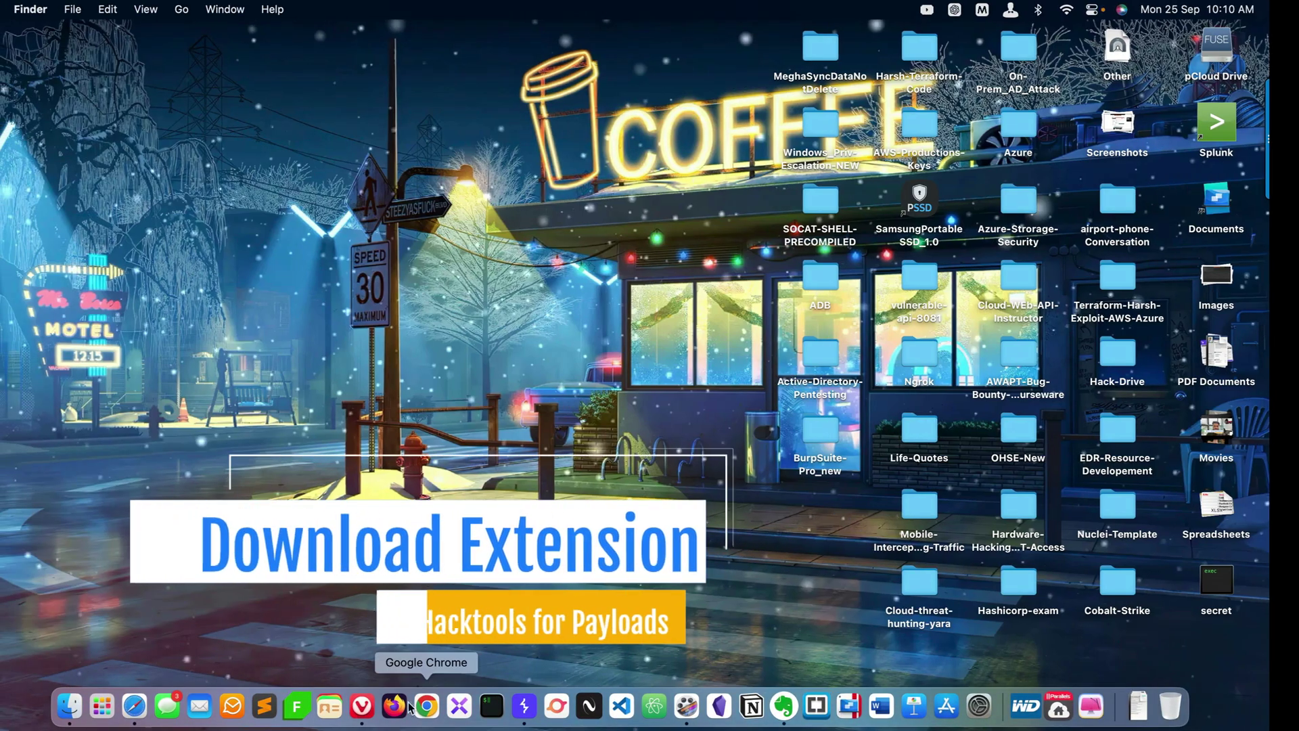
Open Hack-Tools from Firefox in a full tab and show its SQL Injection payloads page
{"action": "left_click", "coordinate": [393, 706]}
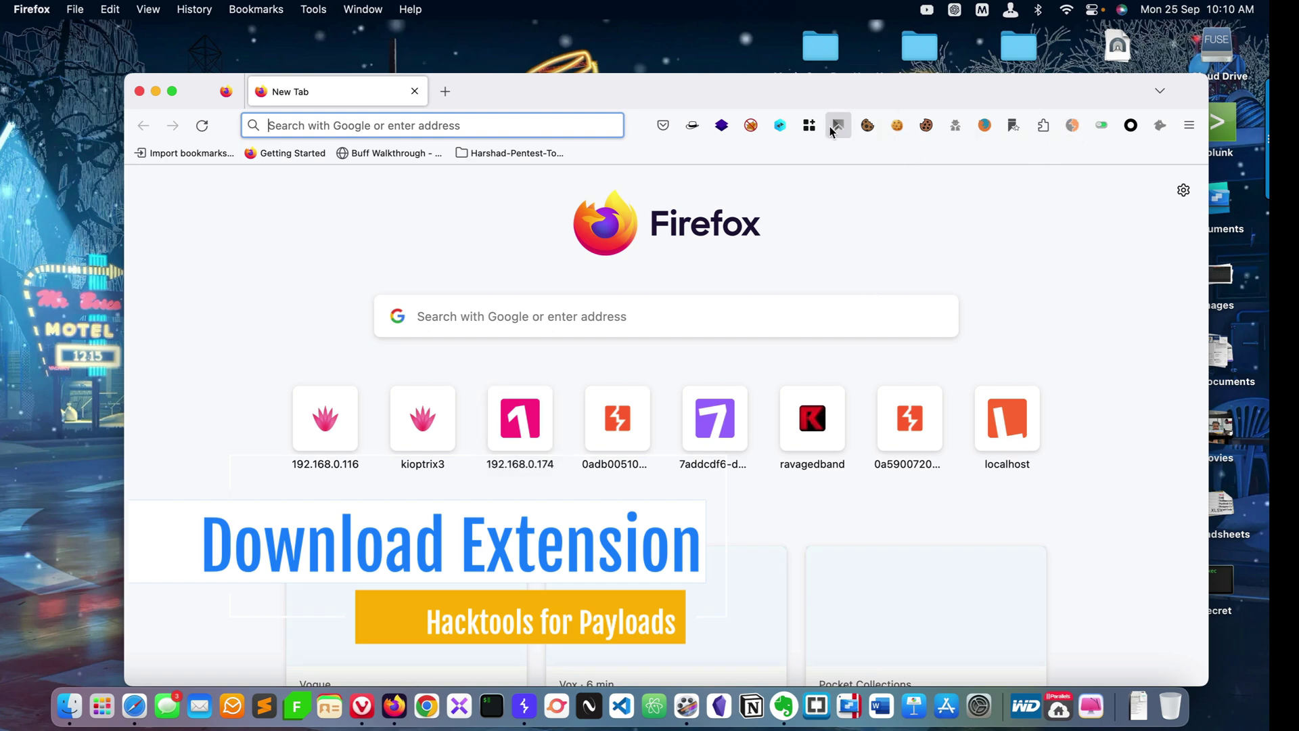
{"action": "left_click", "coordinate": [693, 125]}
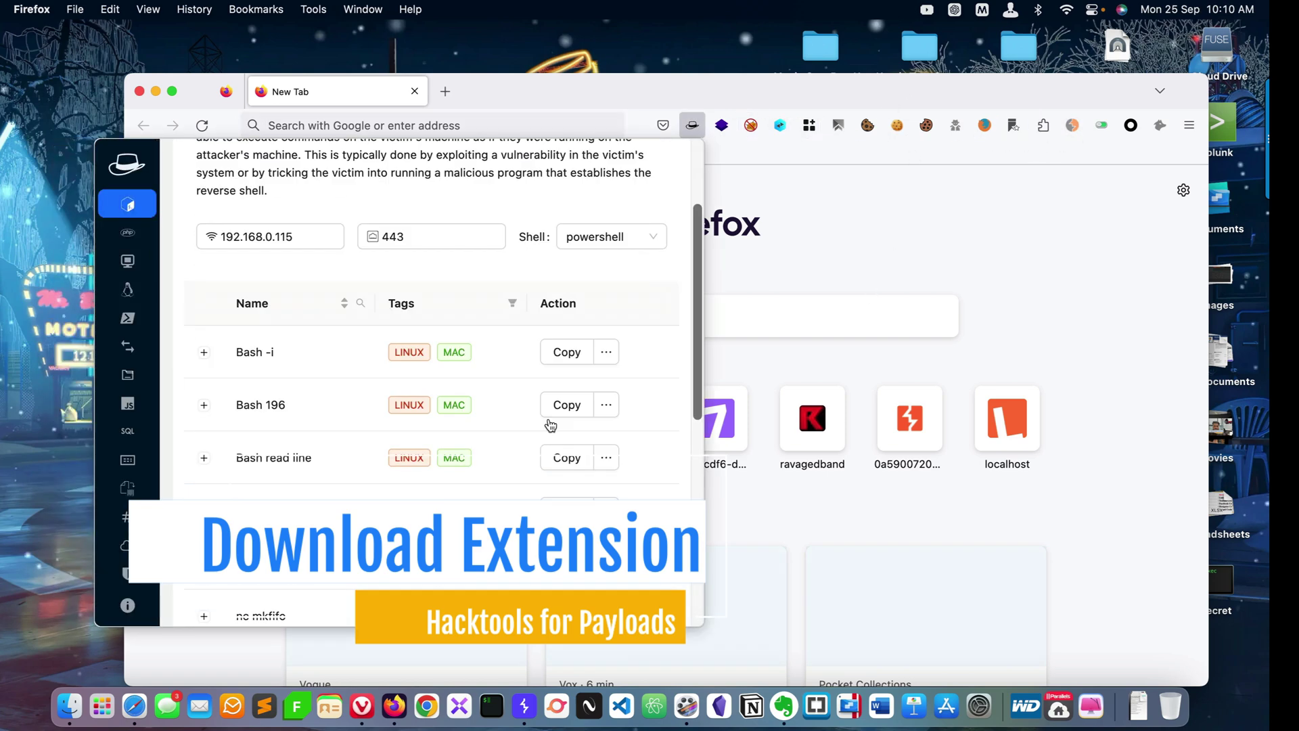
{"action": "scroll", "coordinate": [552, 430], "scroll_direction": "down", "scroll_amount": 8}
{"action": "left_click", "coordinate": [310, 593]}
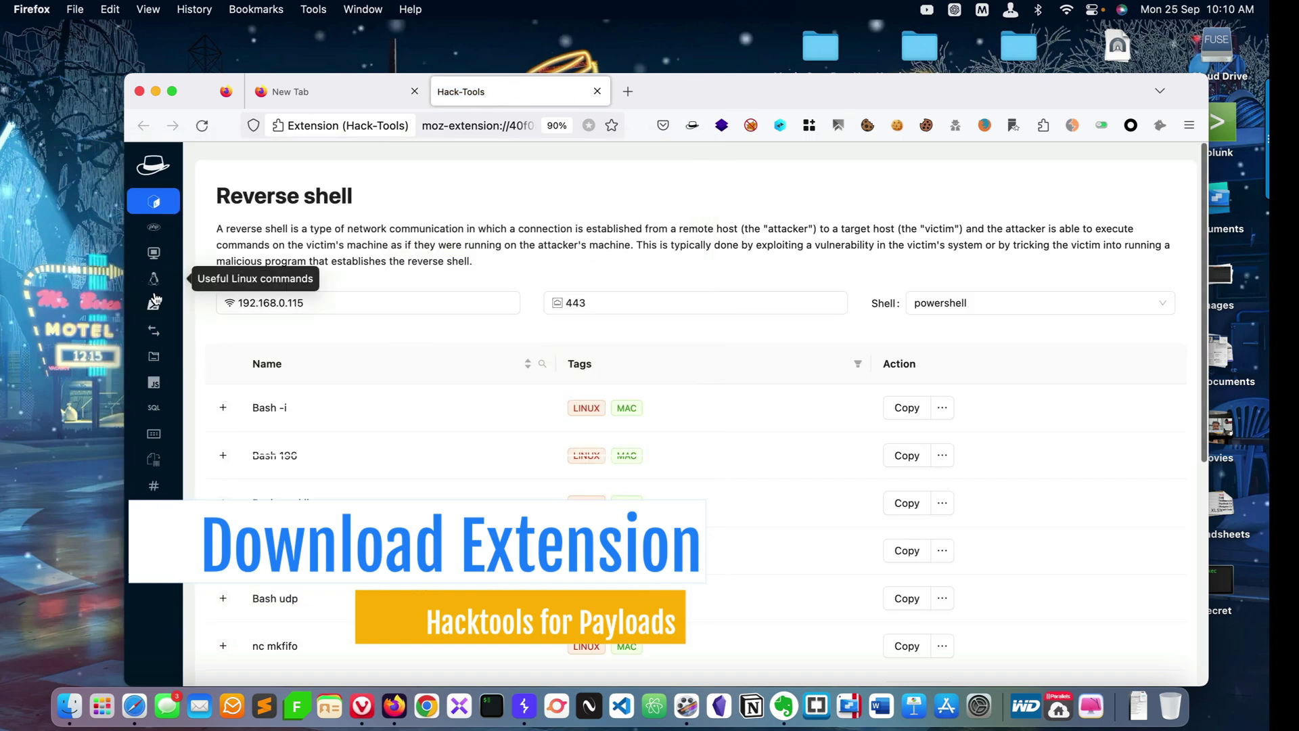
{"action": "left_click", "coordinate": [155, 406]}
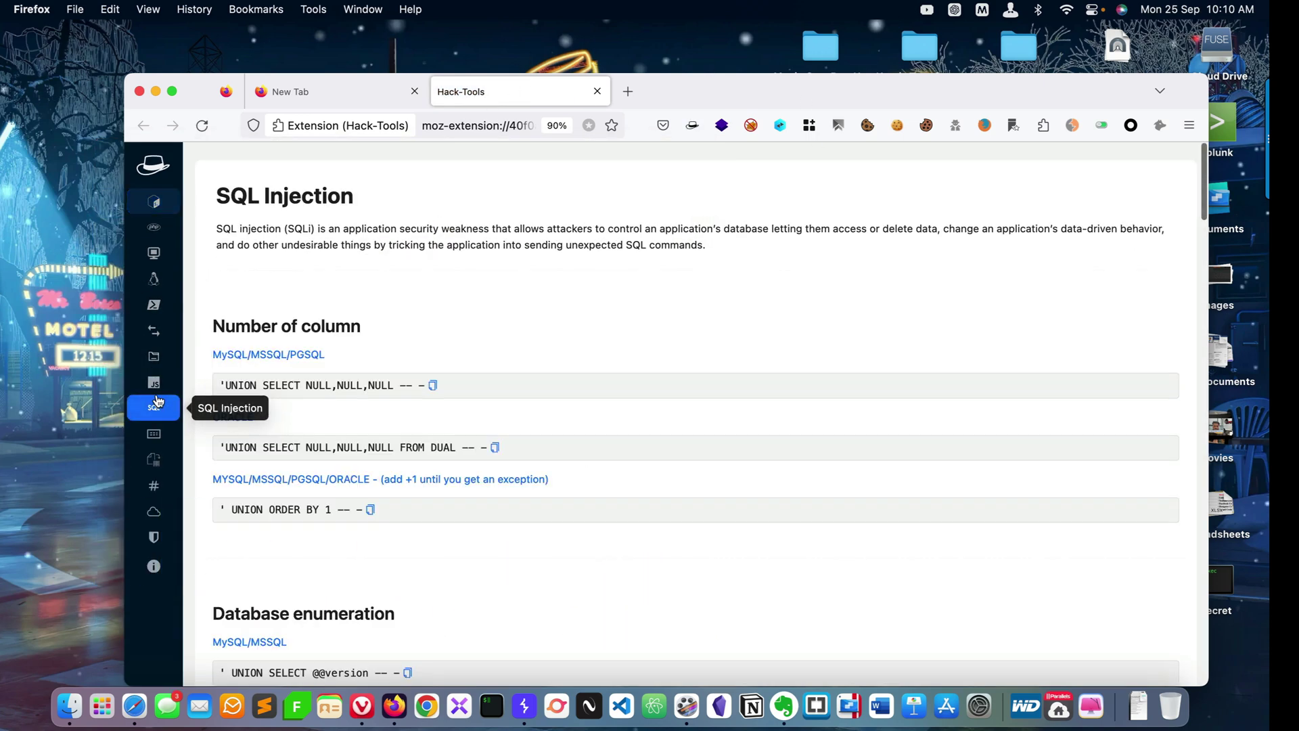
{"action": "scroll", "coordinate": [431, 448], "scroll_direction": "down", "scroll_amount": 10}
{"action": "scroll", "coordinate": [430, 448], "scroll_direction": "down", "scroll_amount": 10}
{"action": "scroll", "coordinate": [429, 443], "scroll_direction": "down", "scroll_amount": 10}
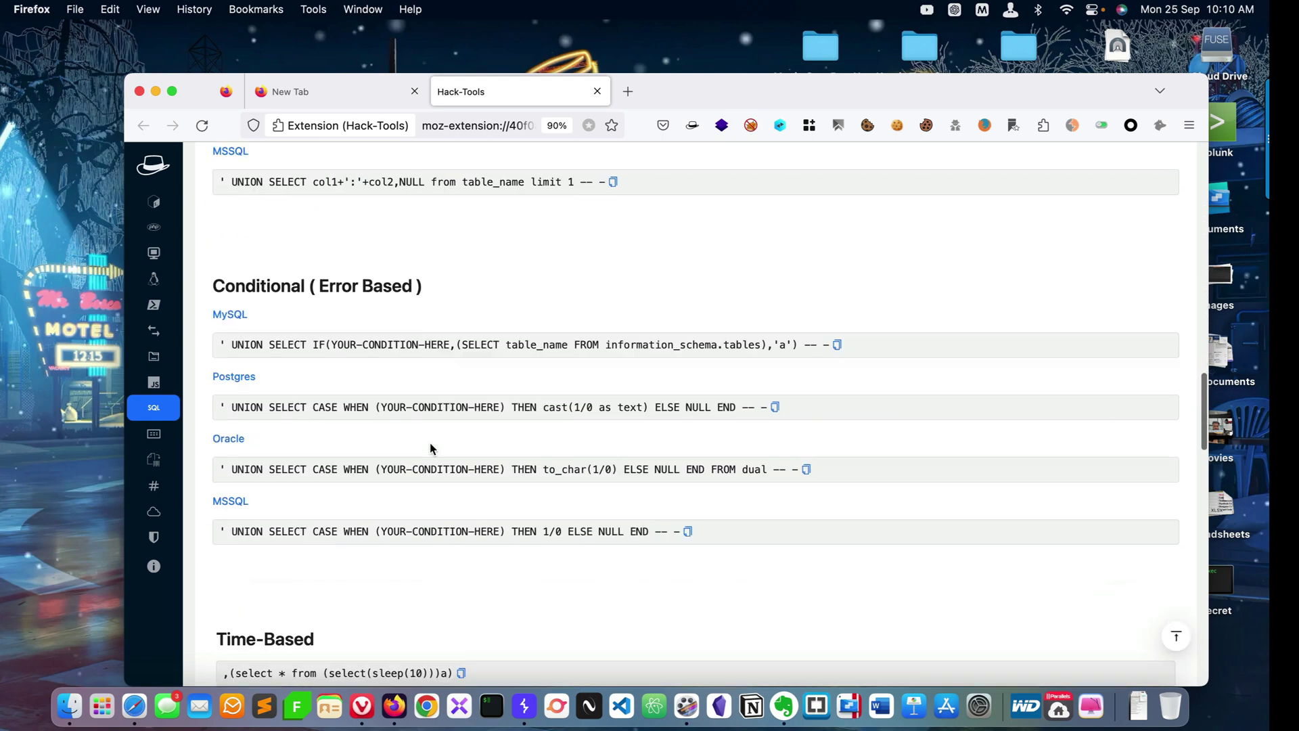
{"action": "scroll", "coordinate": [430, 443], "scroll_direction": "down", "scroll_amount": 10}
{"action": "scroll", "coordinate": [430, 443], "scroll_direction": "down", "scroll_amount": 10}
{"action": "scroll", "coordinate": [430, 443], "scroll_direction": "up", "scroll_amount": 15}
{"action": "scroll", "coordinate": [430, 442], "scroll_direction": "up", "scroll_amount": 10}
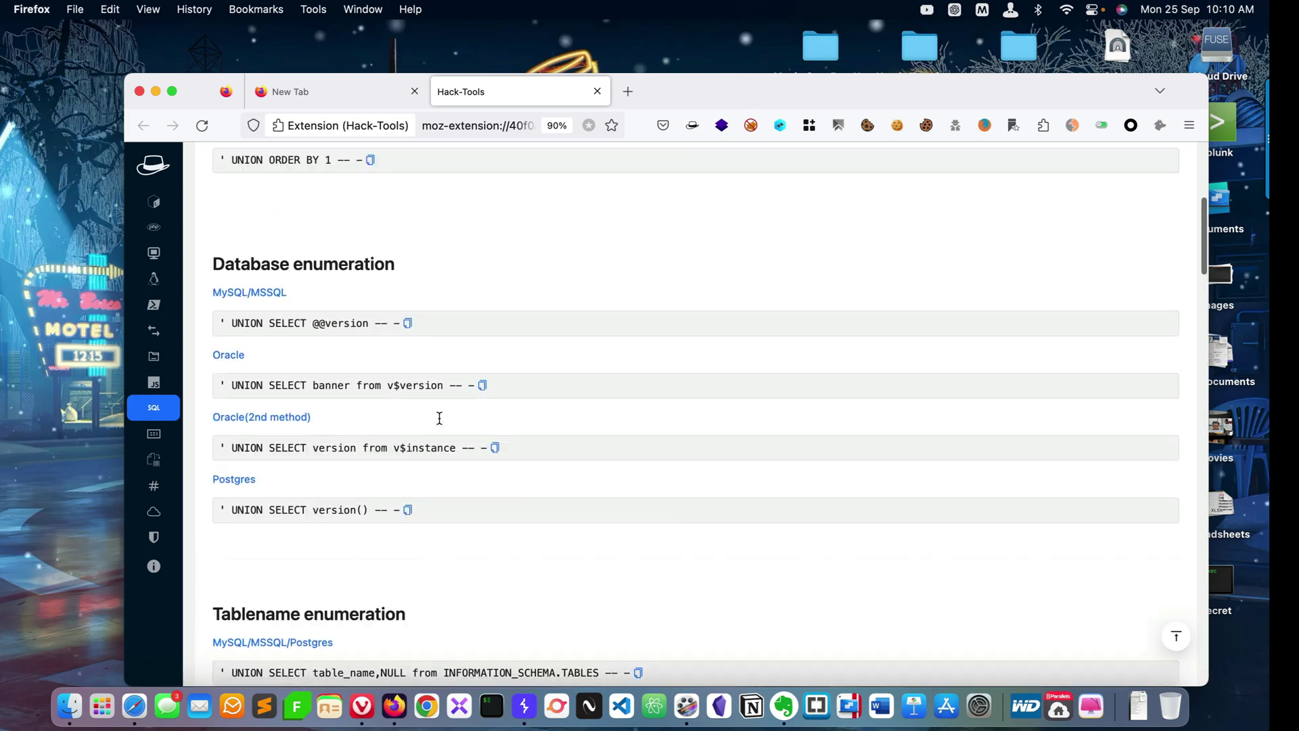
{"action": "scroll", "coordinate": [437, 415], "scroll_direction": "up", "scroll_amount": 8}
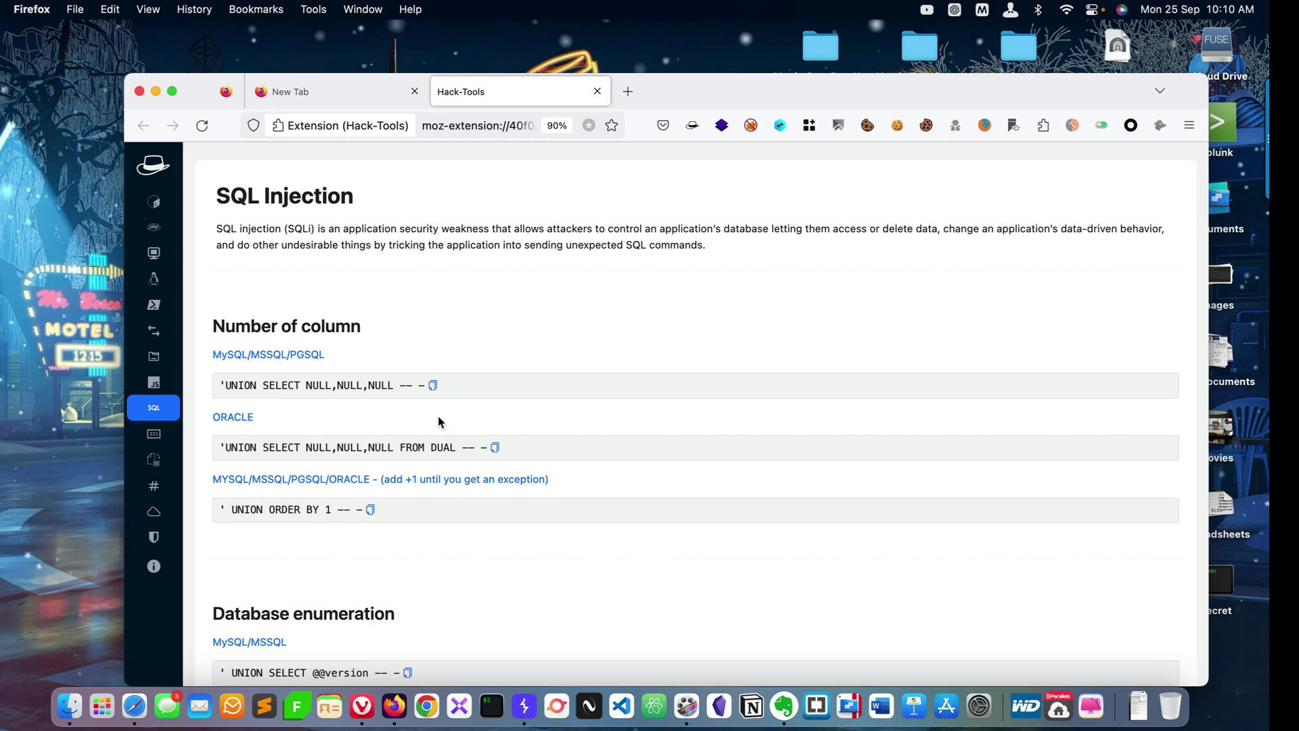
Close the Firefox Hack-Tools window and switch back to the SQL injection note
{"action": "left_click", "coordinate": [139, 92]}
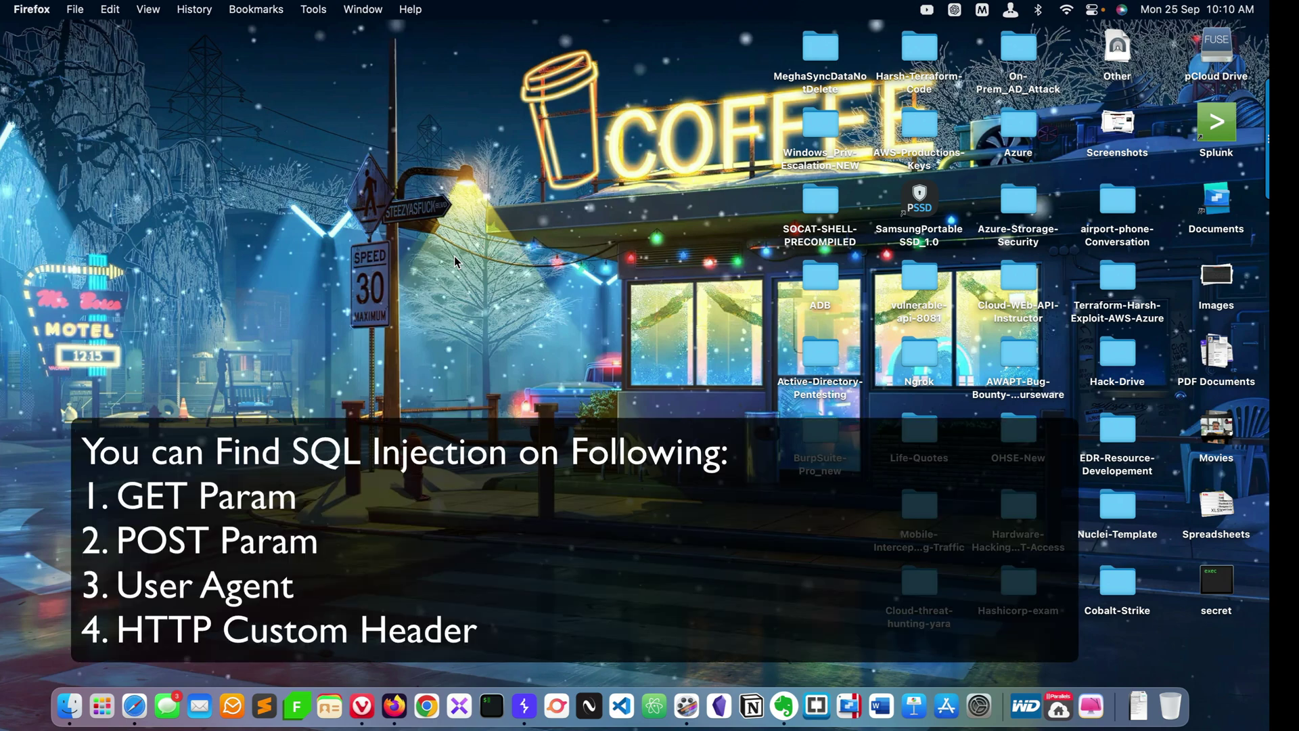
{"action": "key", "text": "super+Tab"}
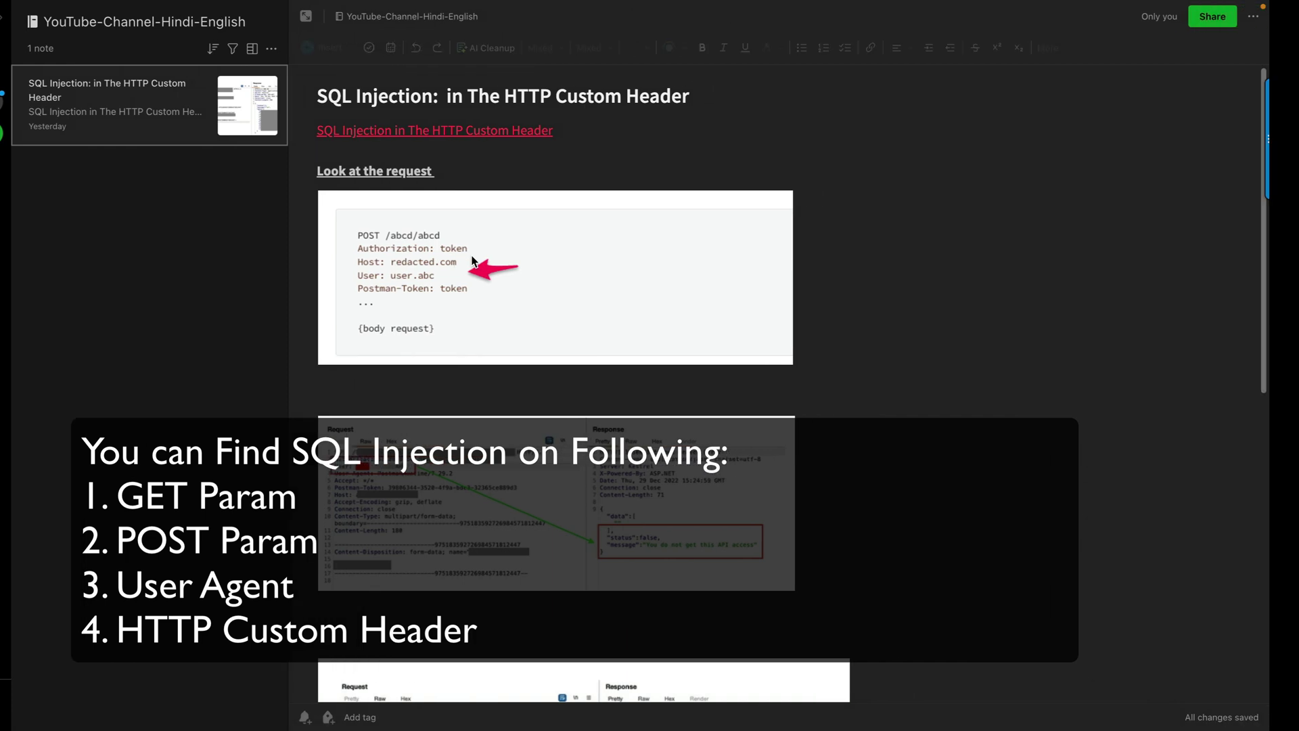